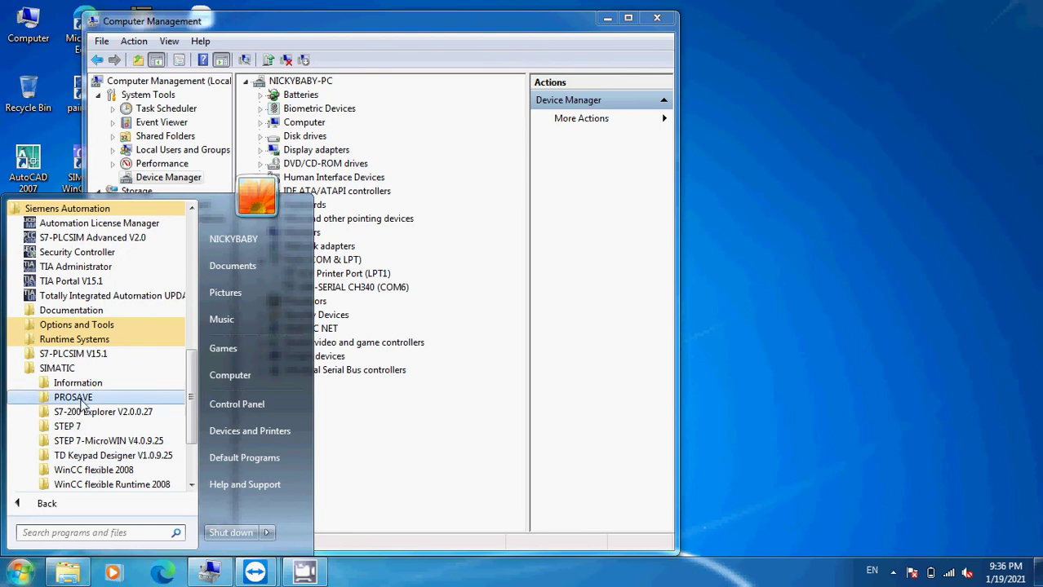
- Launch SIMATIC ProSave, clearing Computer Management out of the way, and bring up the phone's remote camera view in TeamViewer beside it
click(83, 398)
click(103, 412)
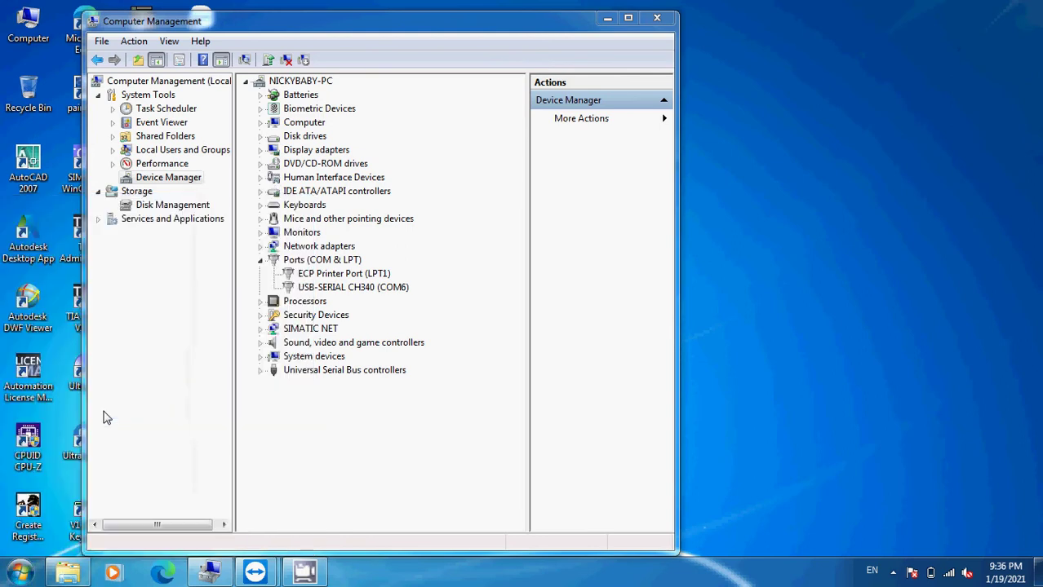
click(607, 18)
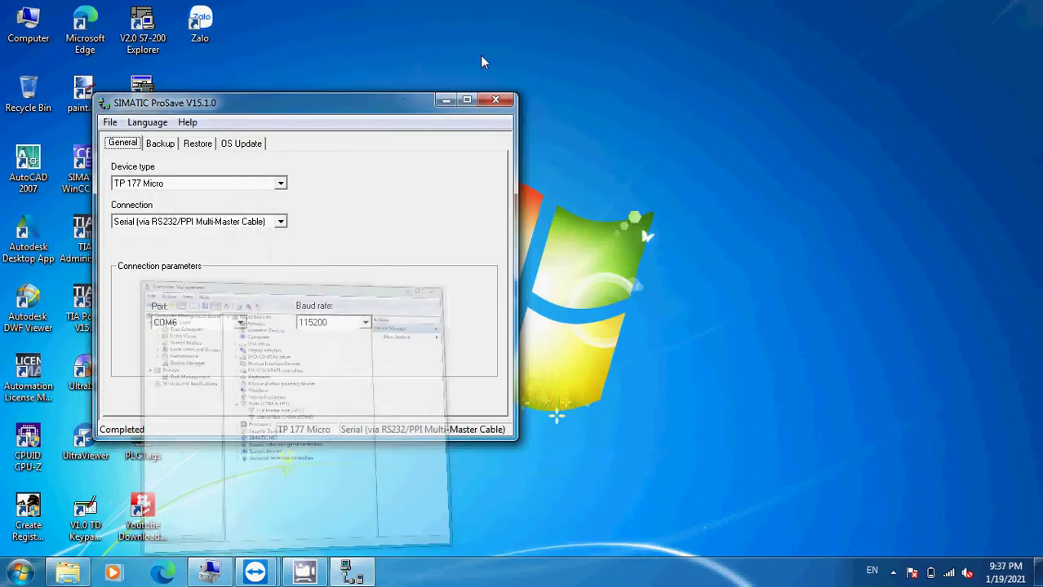
drag(375, 105, 398, 33)
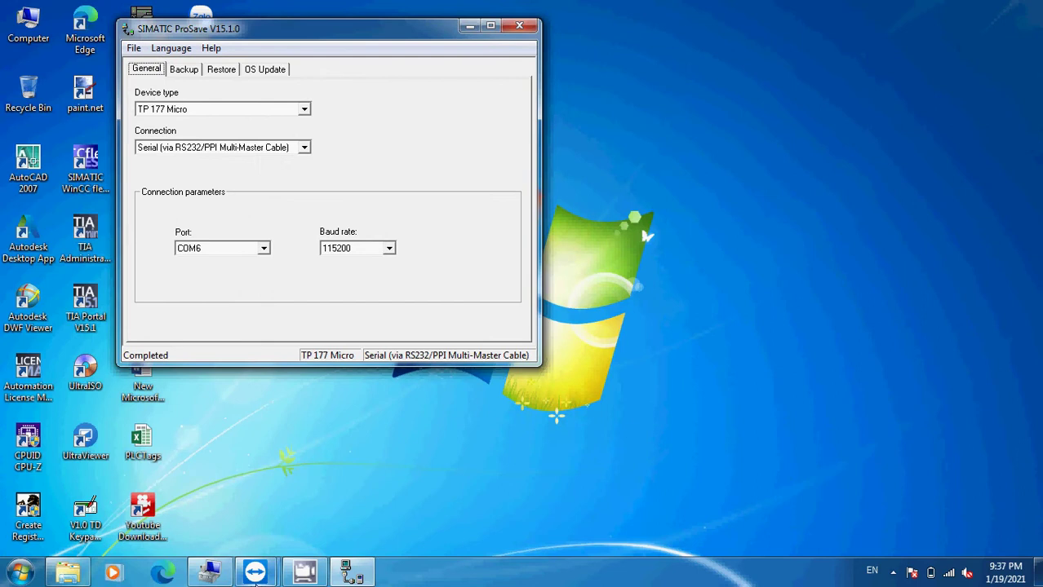
mouse_move(256, 571)
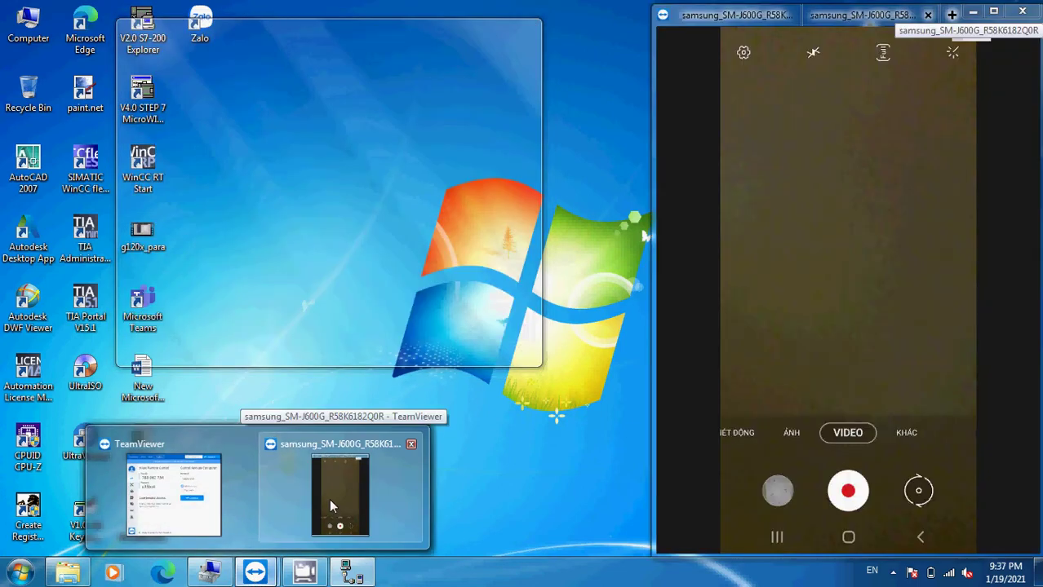
click(331, 506)
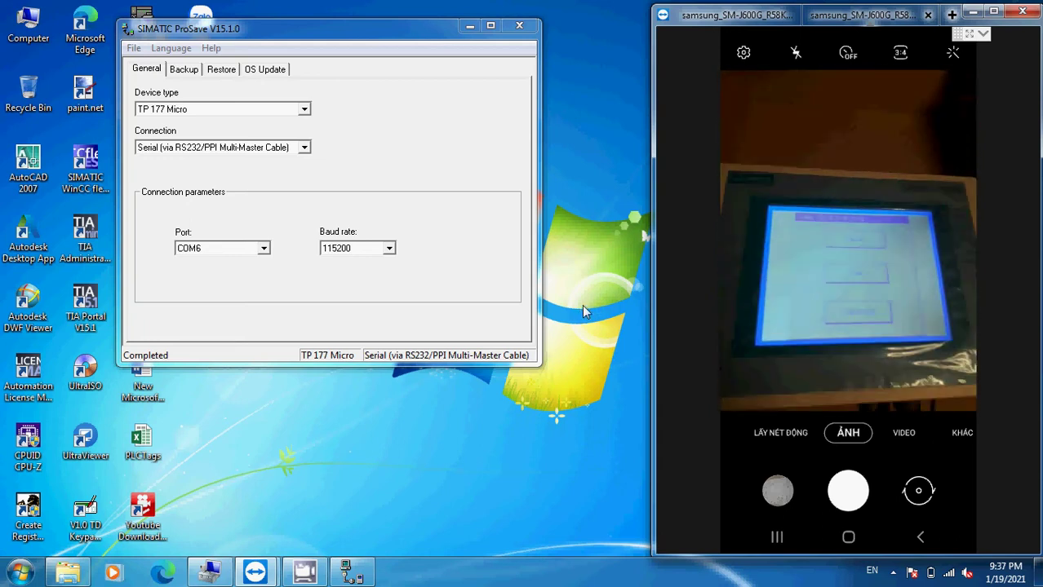
- Set the device type to TP 177 Micro, the connection to Serial (via RS232/PPI Multi-Master Cable) and the port to COM6
click(208, 112)
click(211, 121)
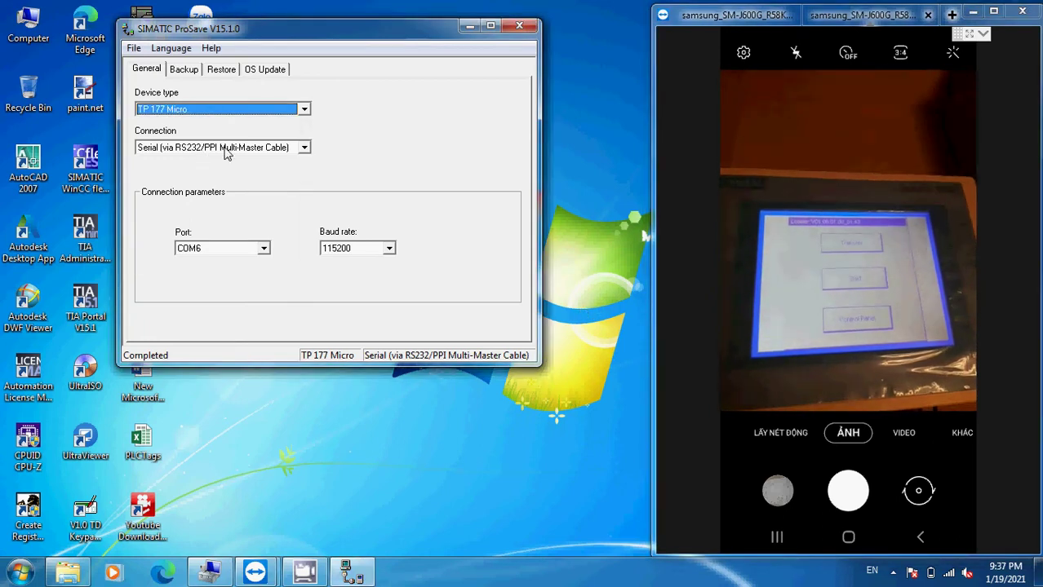
click(226, 151)
click(225, 160)
click(207, 250)
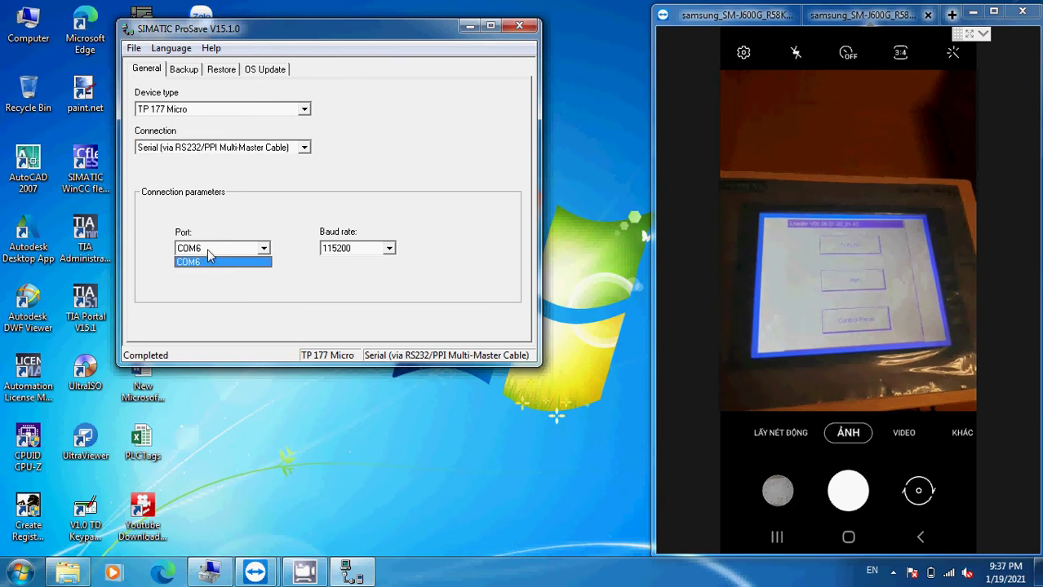
click(209, 260)
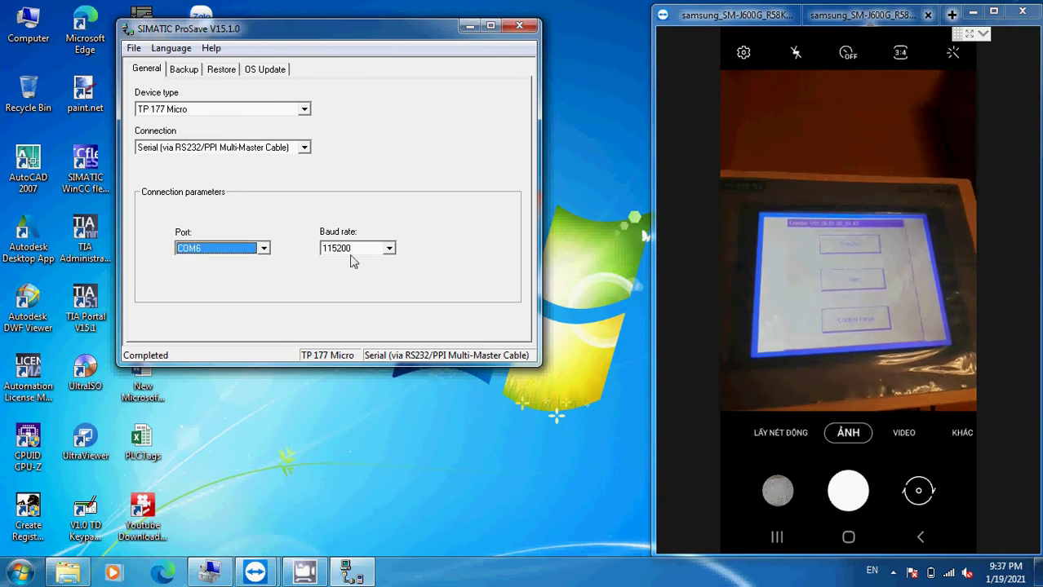
- Run a complete backup of the panel's firmware and configuration to backup1.psb, restarting the transfer and keeping its progress window to the side
click(184, 69)
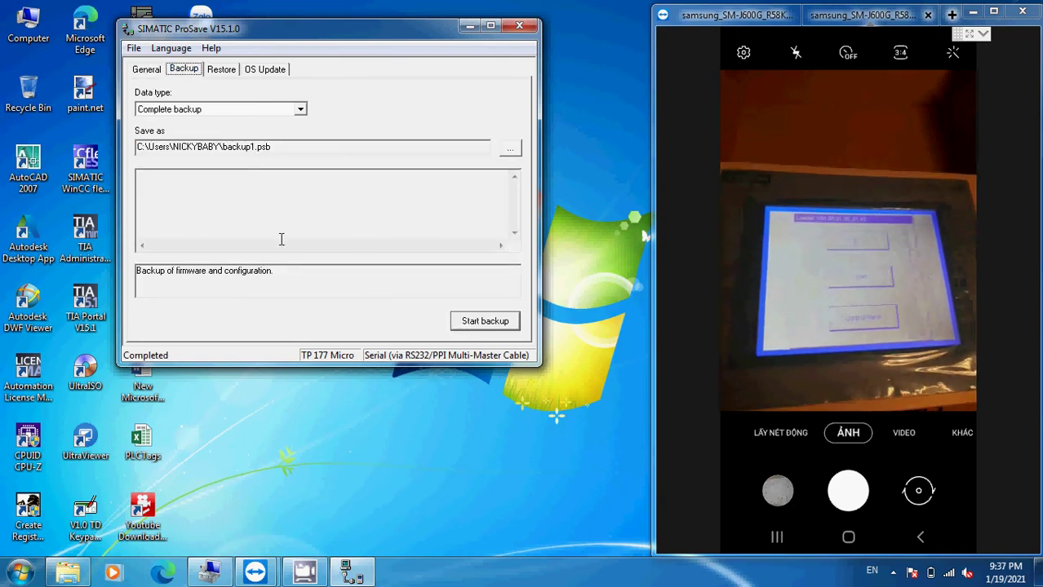
click(484, 321)
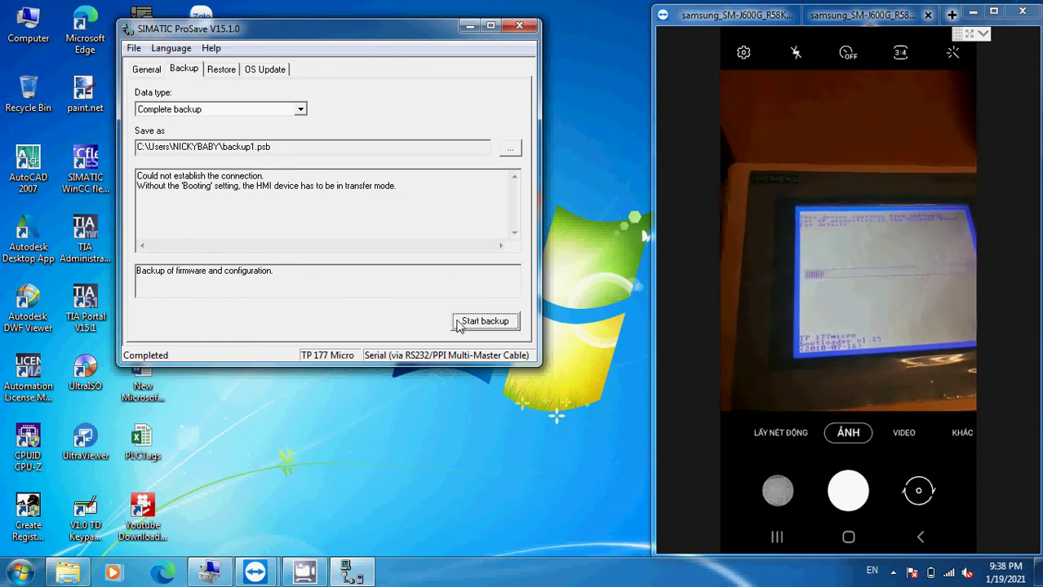
click(476, 322)
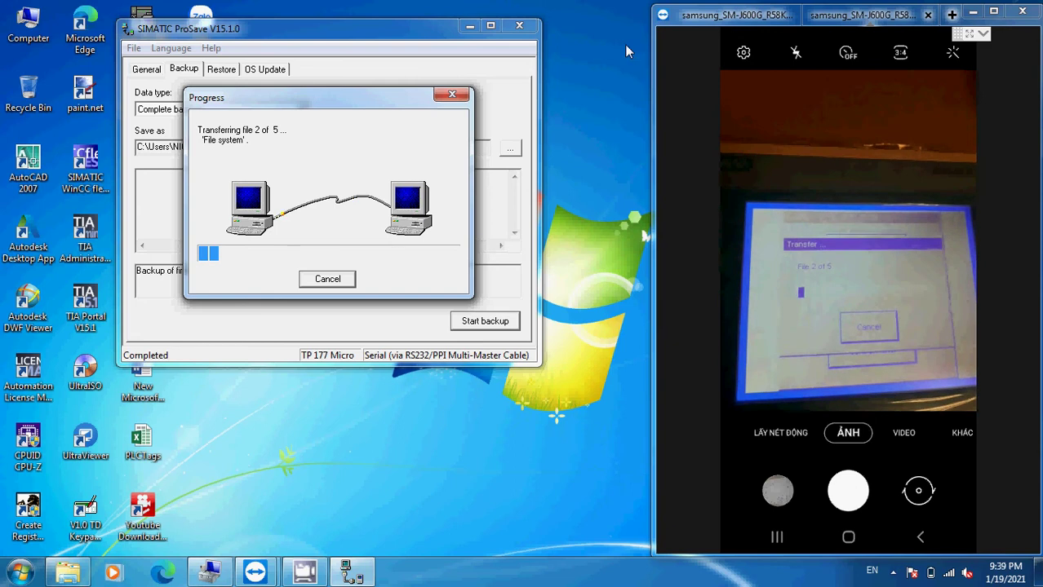
drag(416, 105, 664, 69)
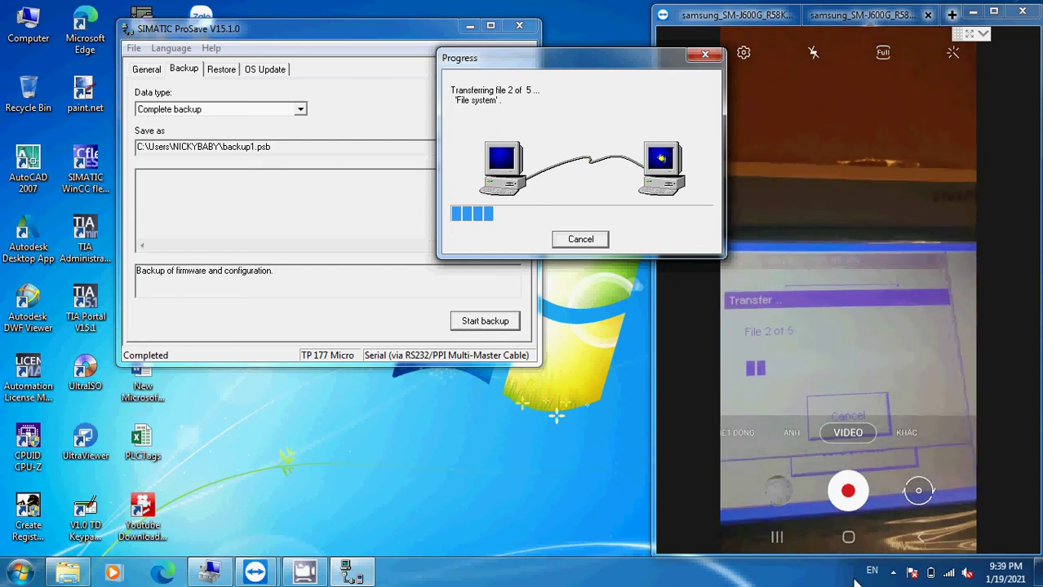
click(892, 572)
right_click(865, 494)
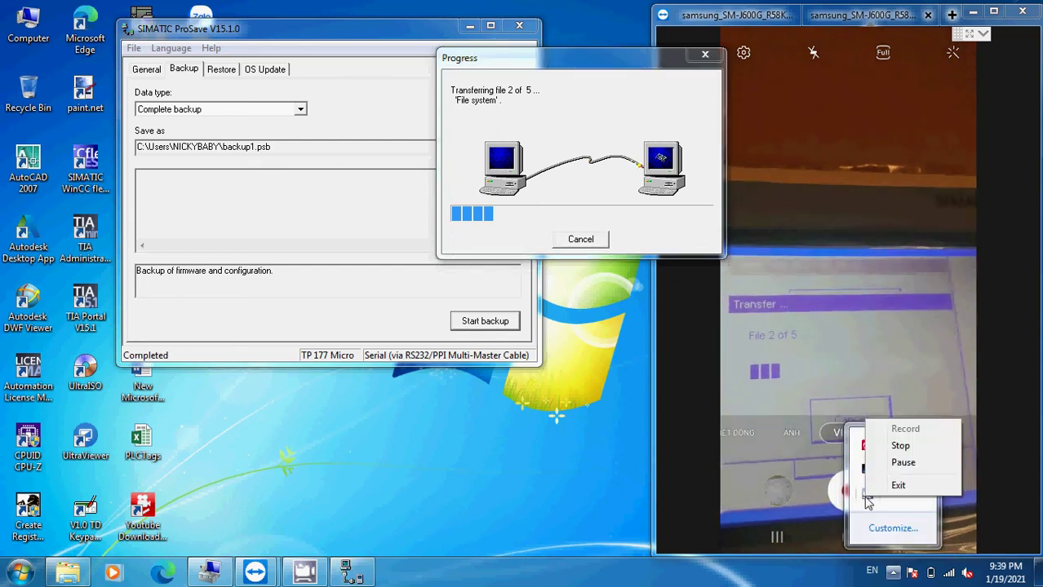
click(903, 462)
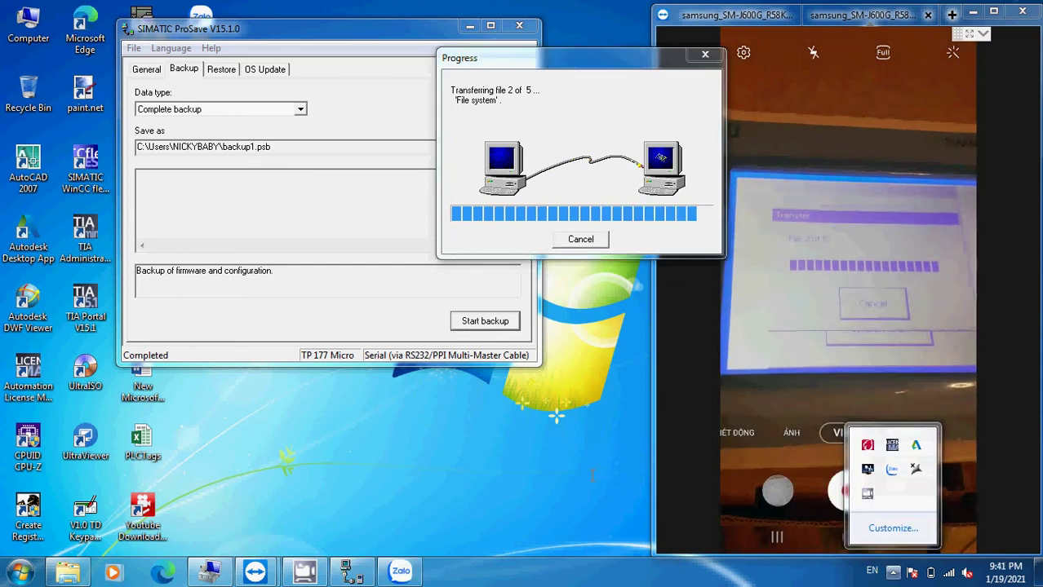
click(892, 572)
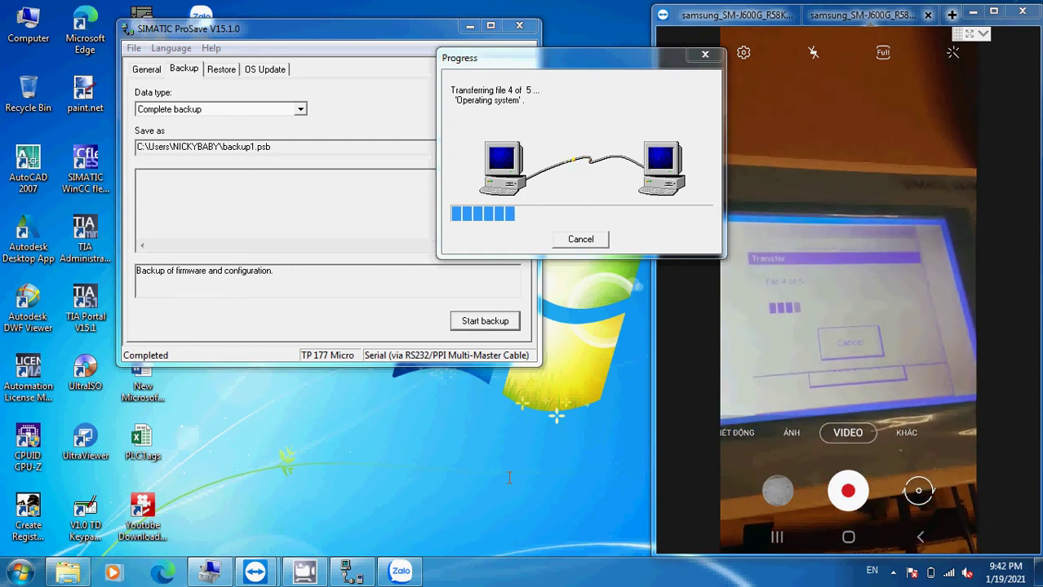
drag(566, 57, 537, 20)
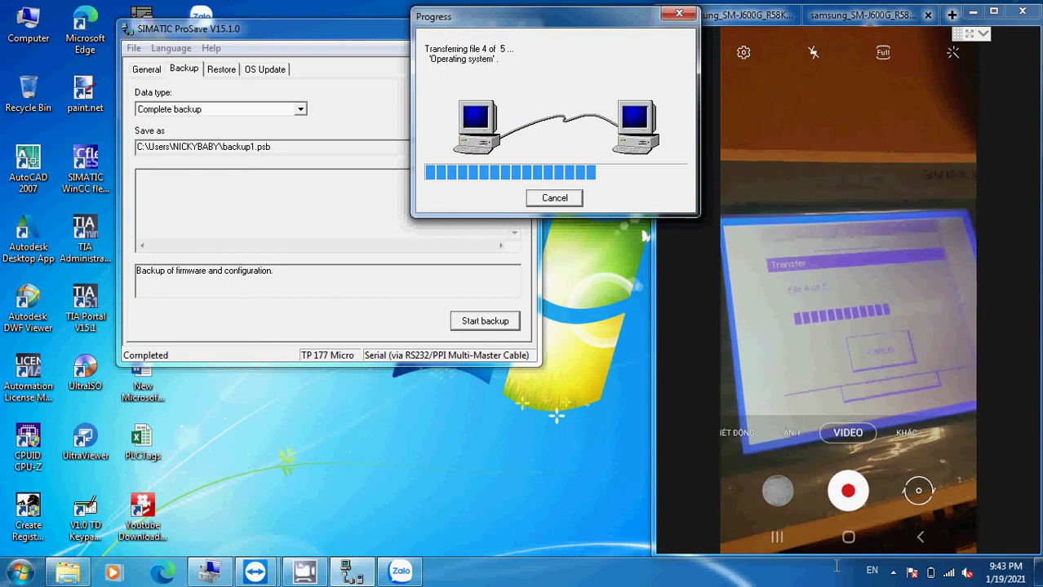
click(892, 572)
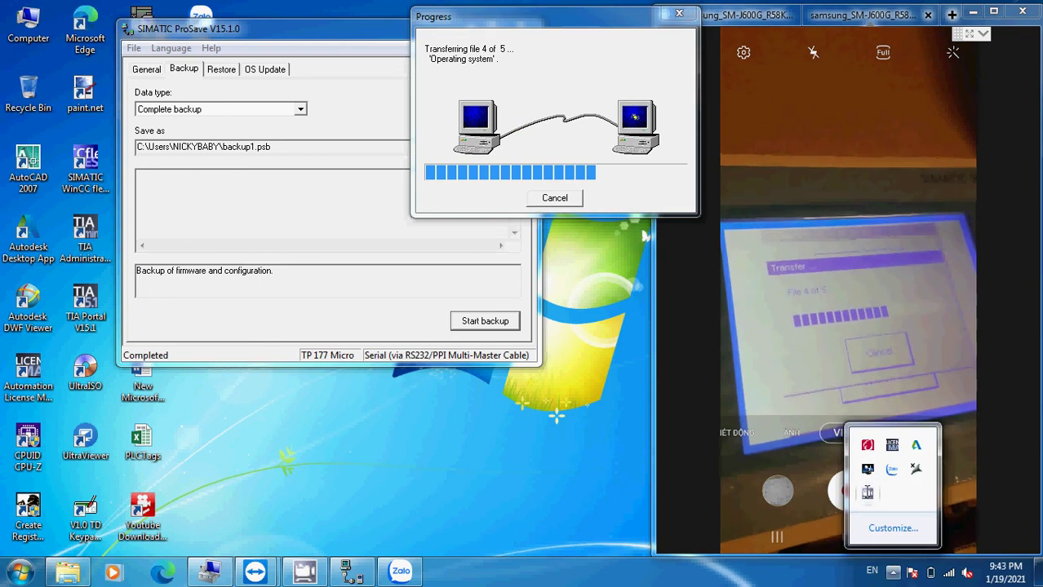
right_click(868, 493)
click(902, 457)
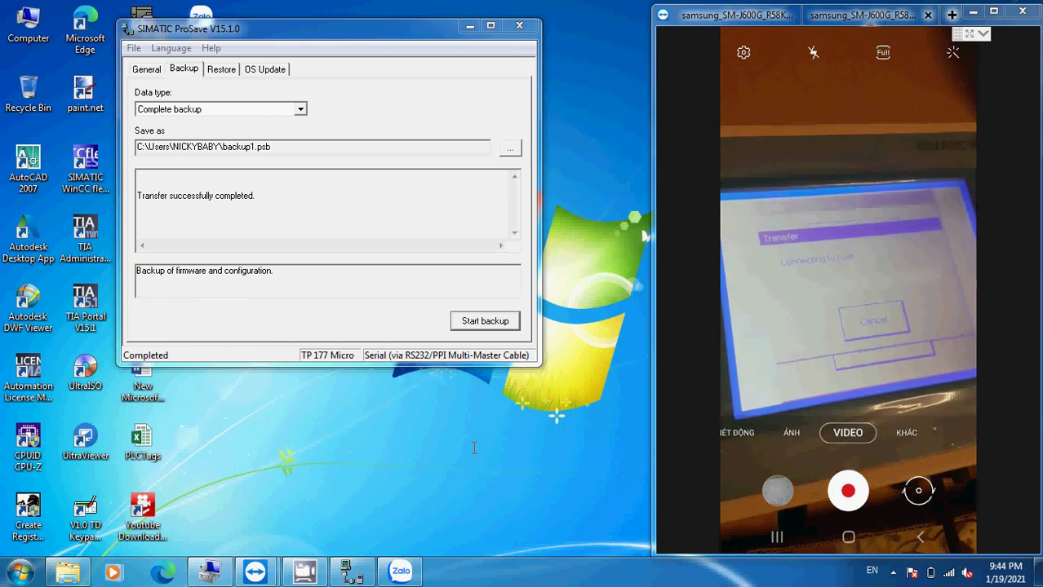
- Check the backup's transfer result message and the path where the backup file is saved
drag(256, 198, 137, 196)
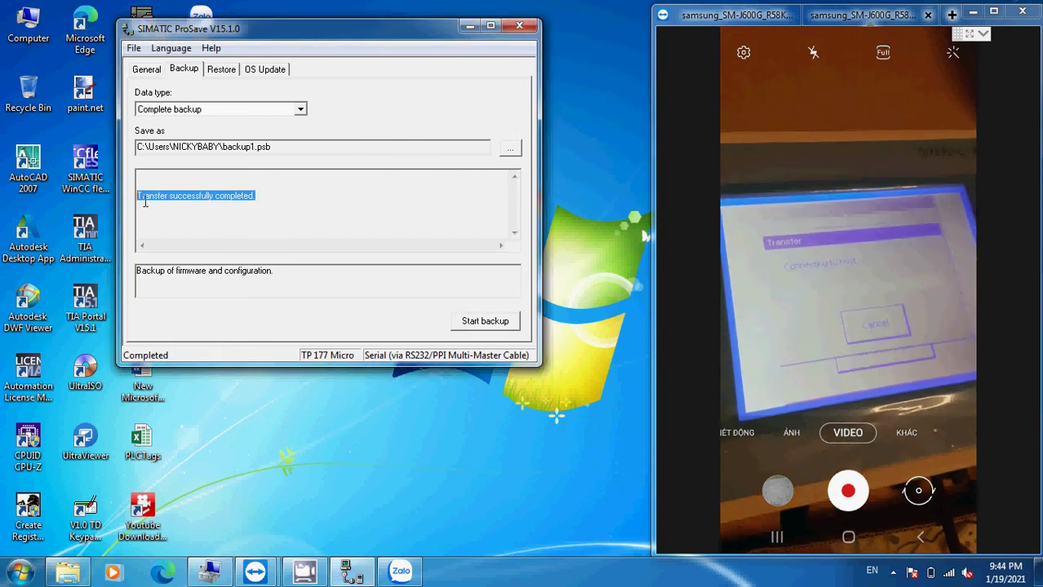
click(212, 202)
drag(280, 29, 389, 23)
double_click(389, 142)
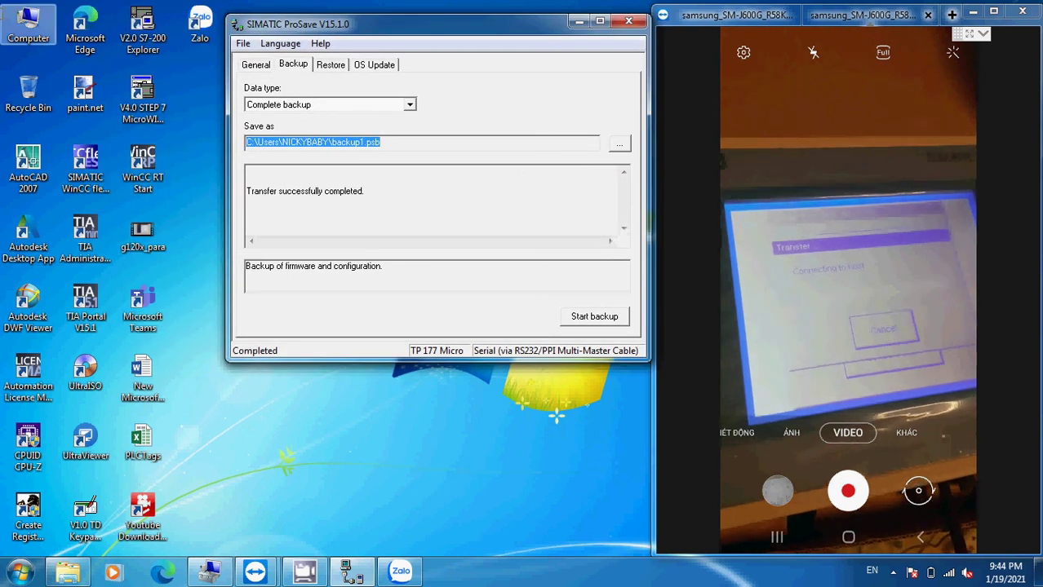
- Open the Windows user's profile folder under Users on Local Disk (C:) in the file explorer
double_click(29, 28)
drag(310, 99, 699, 61)
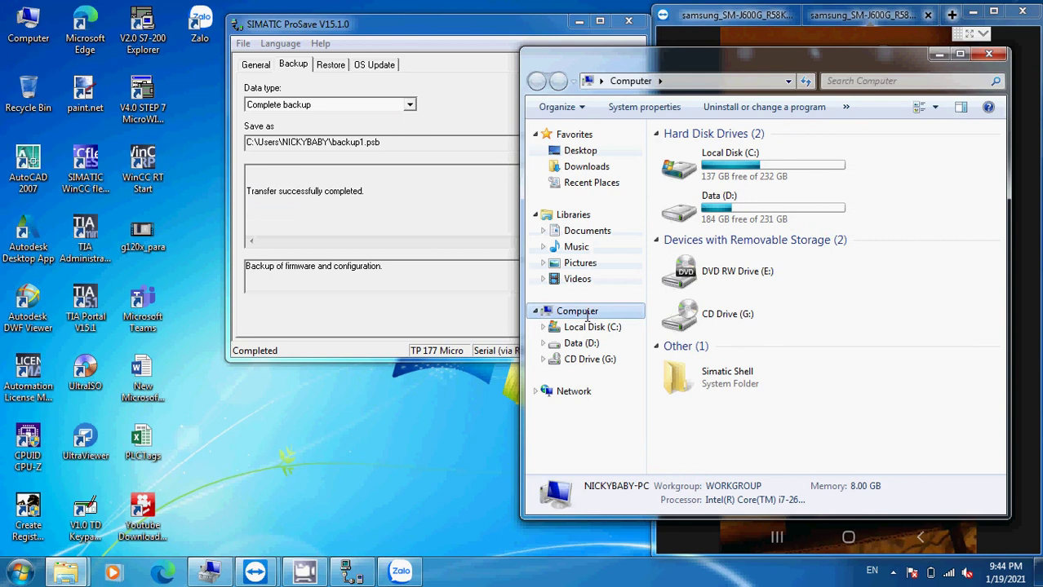
click(589, 232)
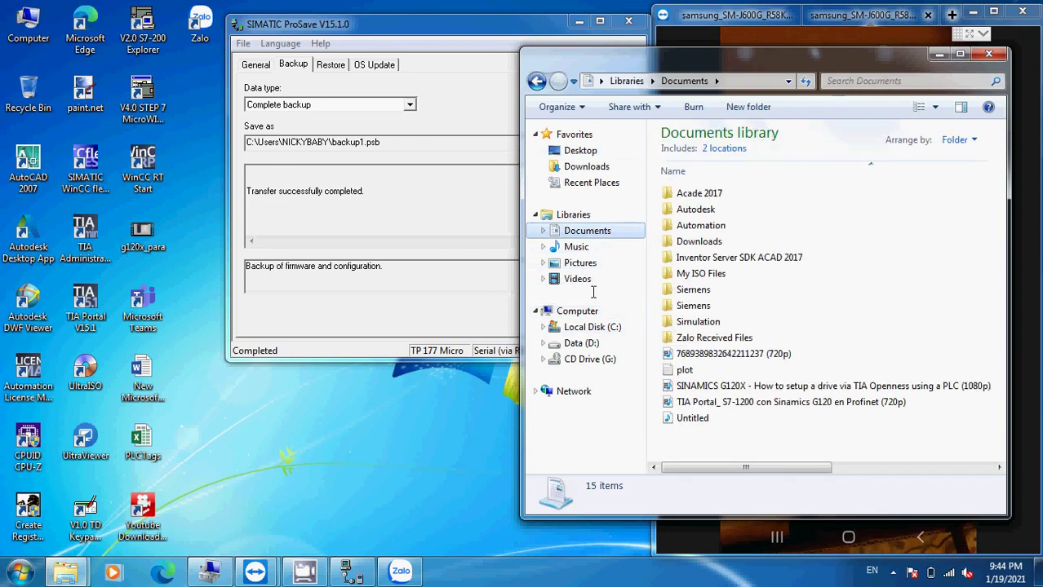
click(593, 327)
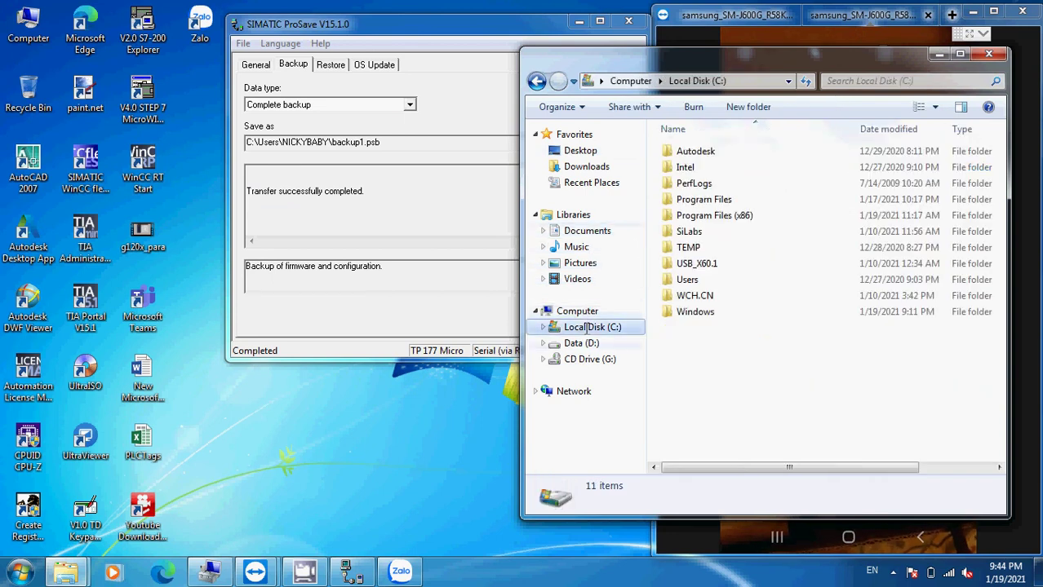
double_click(708, 282)
double_click(703, 152)
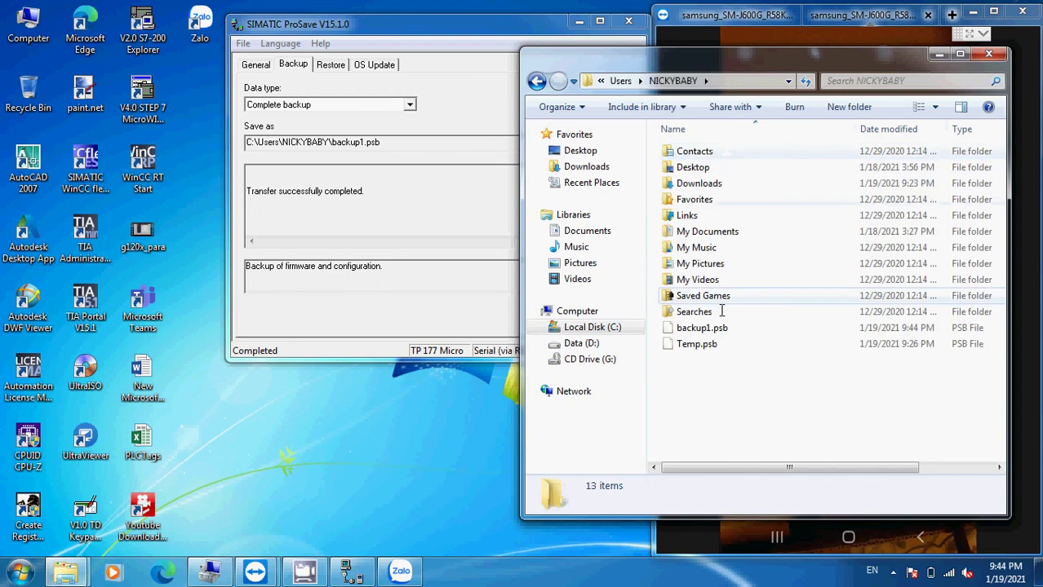
- Select backup1.psb and widen the folder window to examine the file's date and size
click(699, 329)
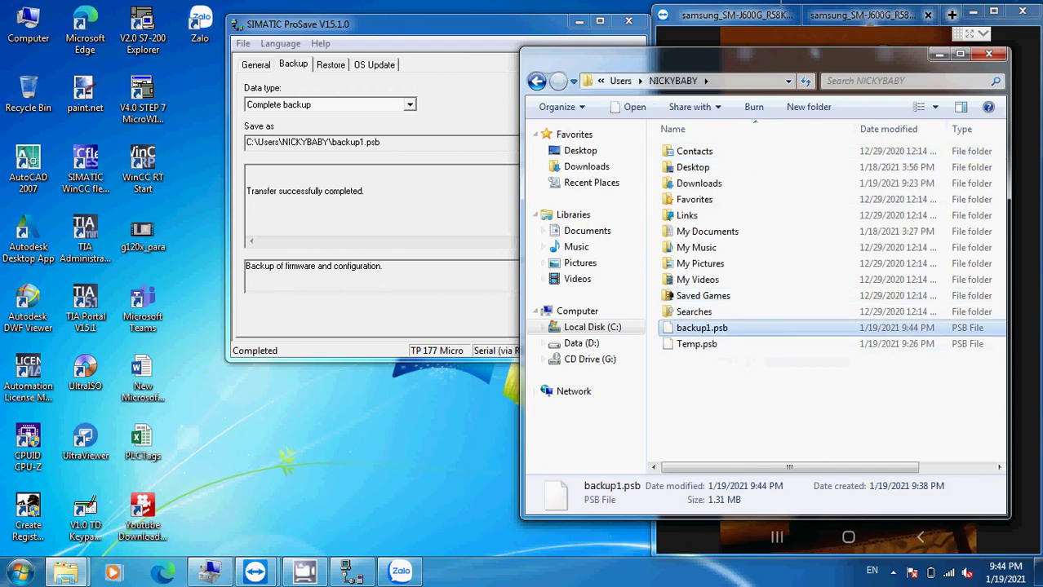
drag(745, 62, 590, 71)
drag(926, 408, 953, 408)
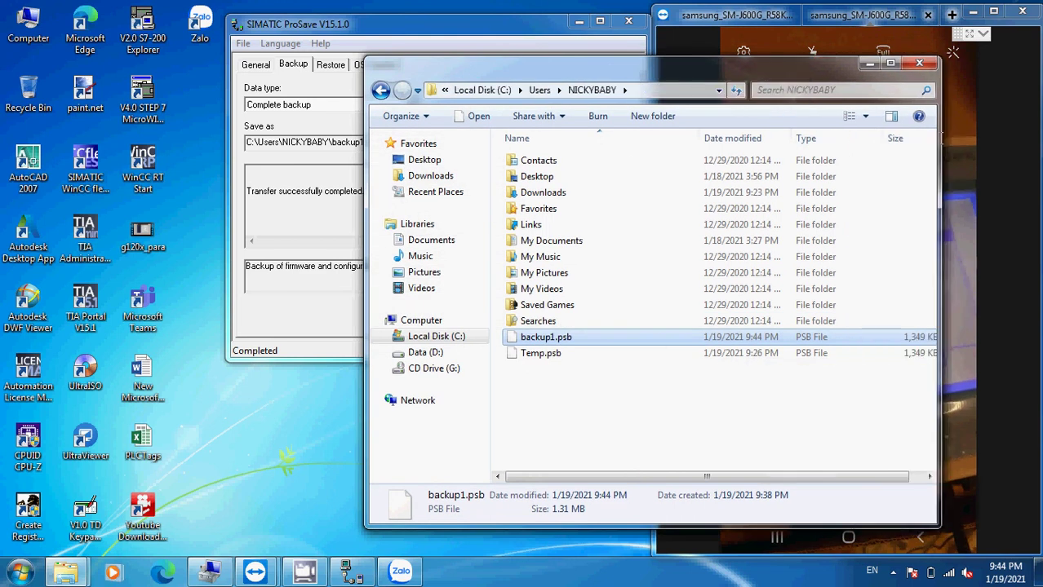
click(568, 335)
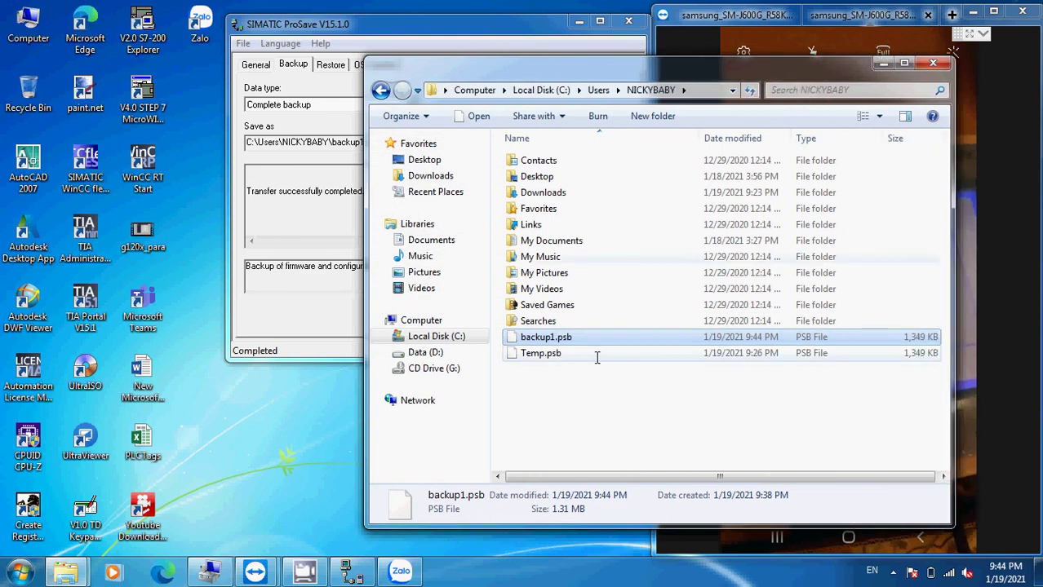
drag(790, 71, 846, 65)
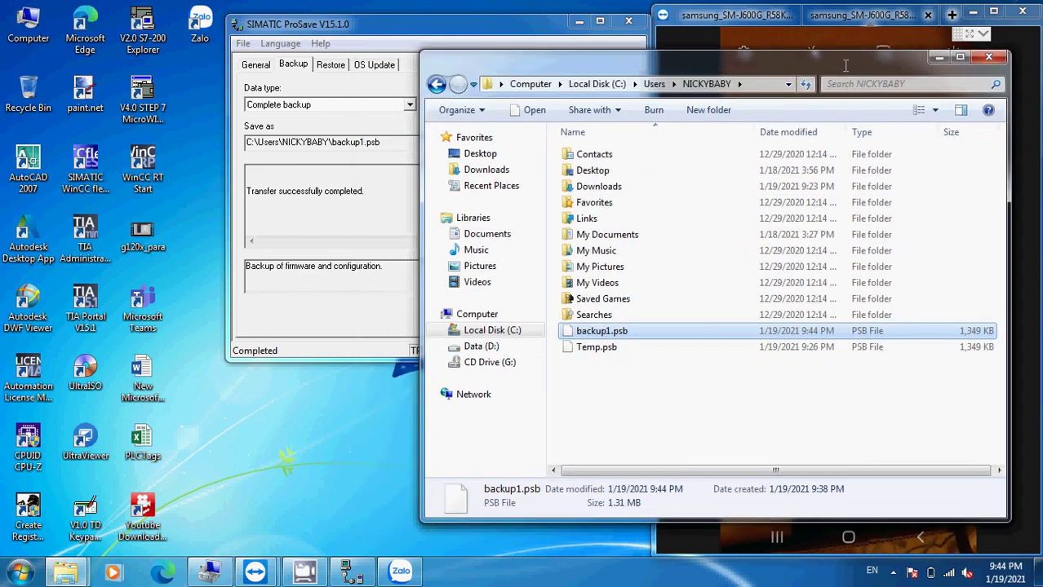
click(893, 571)
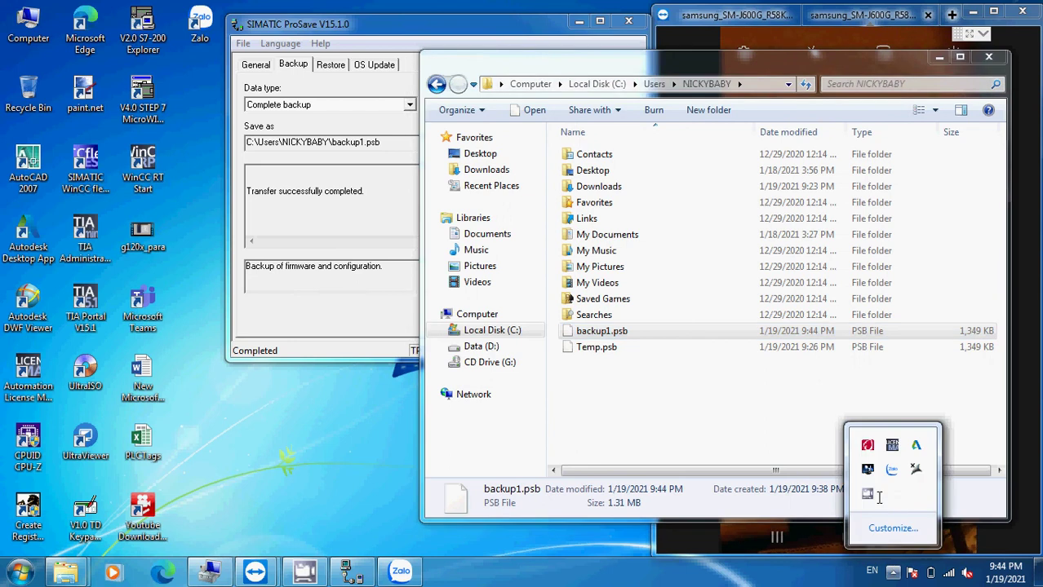